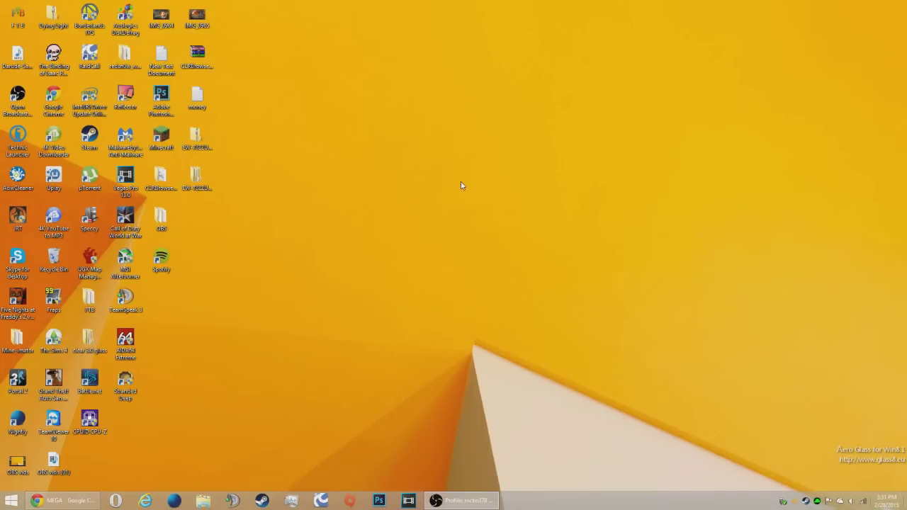
Step: Switch to Chrome and look over the Windows 7 Ultimate ISO download page on Get Into PC
click(70, 505)
click(32, 6)
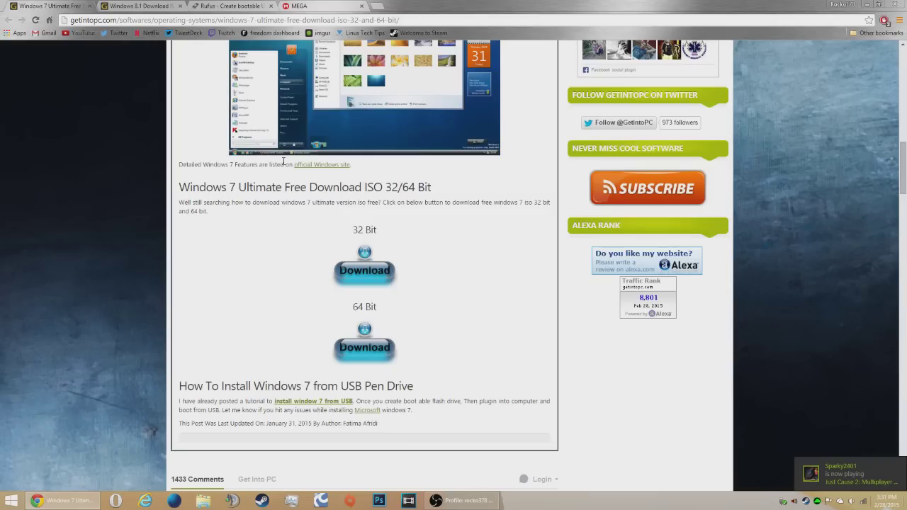
scroll(172, 183, up, 15)
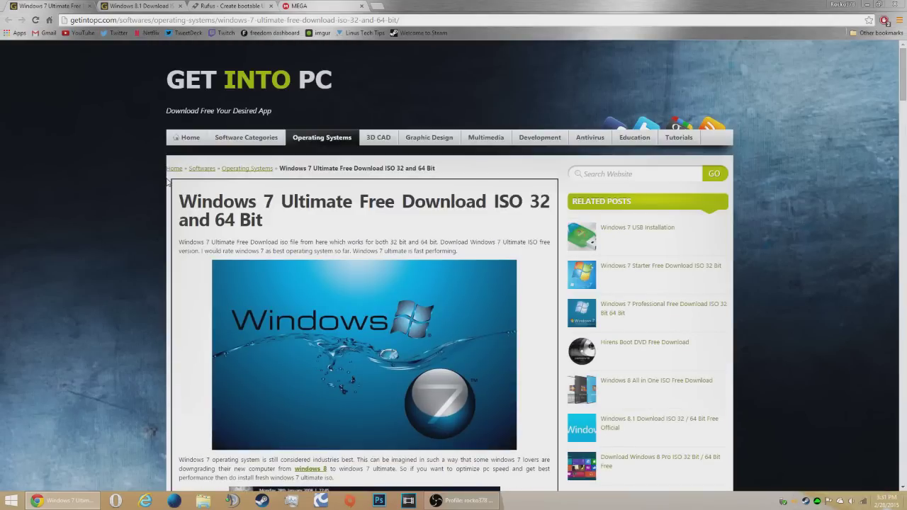
Step: Examine the Windows 8.1 ISO page on Get Into PC, including its 32 Bit and 64 Bit download options
click(153, 4)
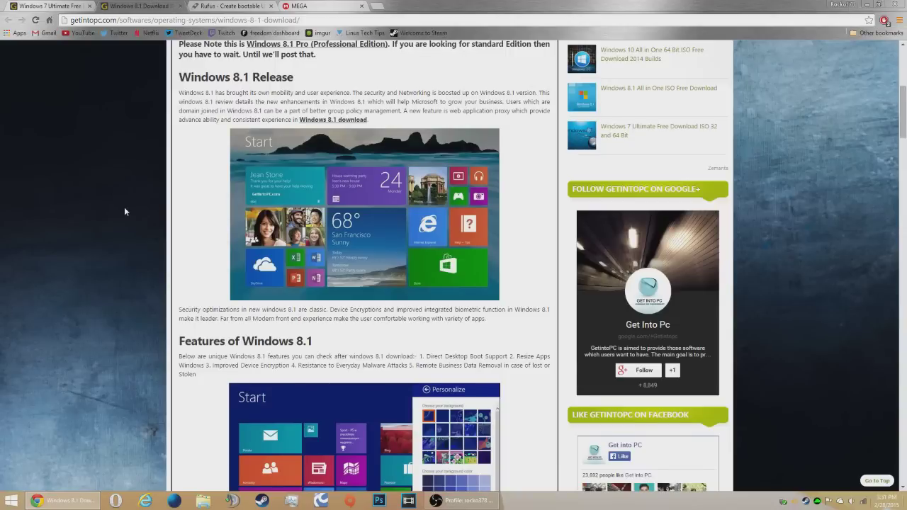
scroll(124, 209, up, 5)
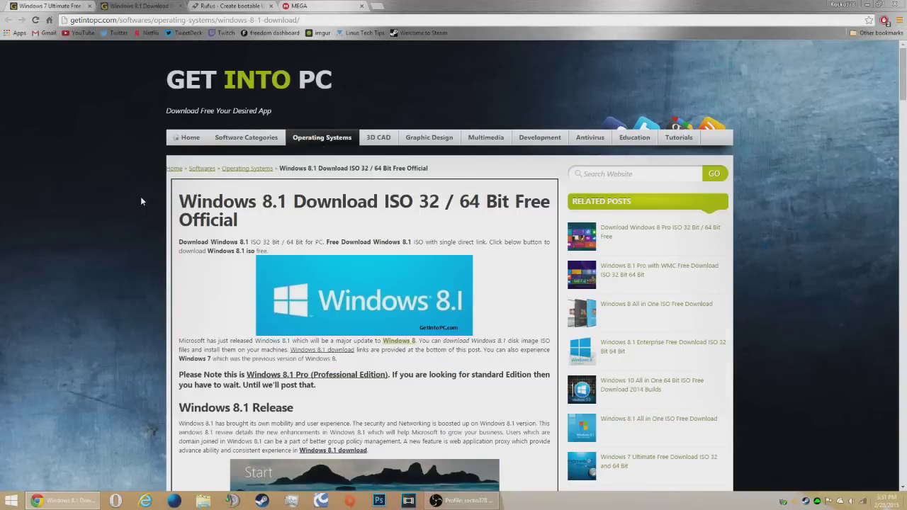
click(11, 501)
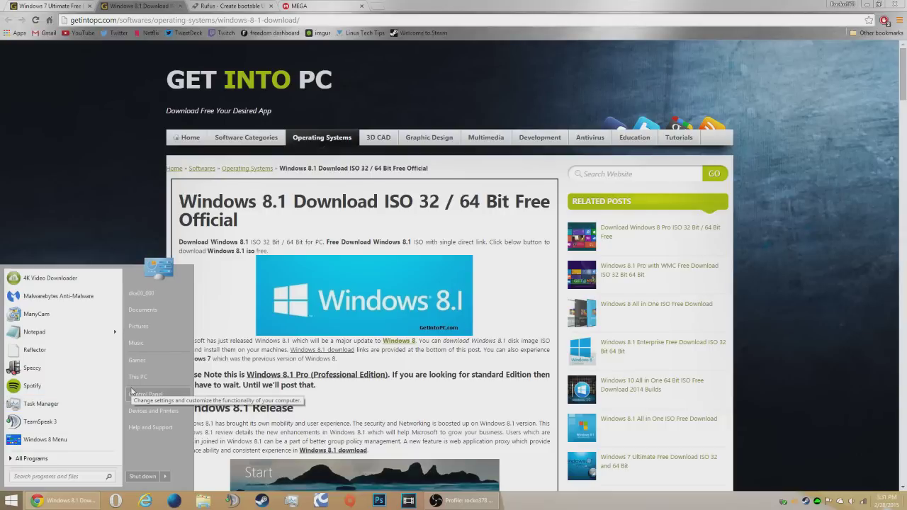
click(154, 202)
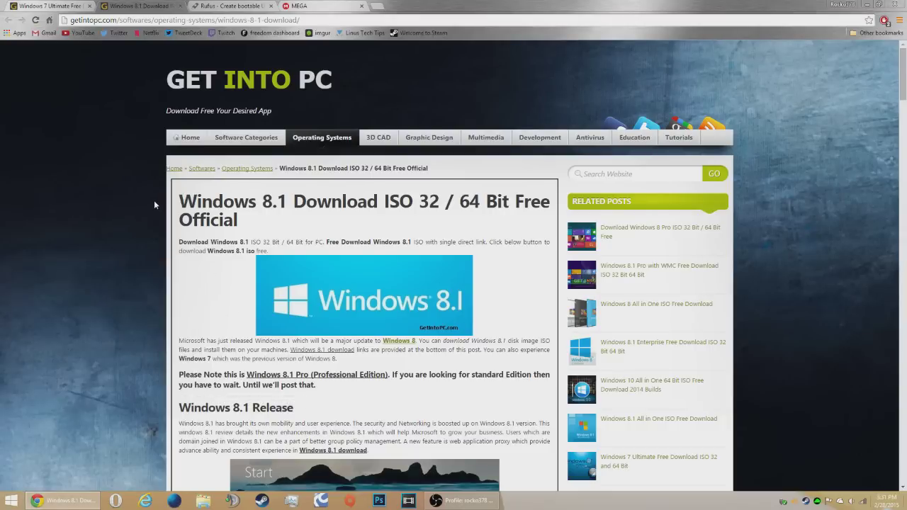
scroll(210, 213, down, 9)
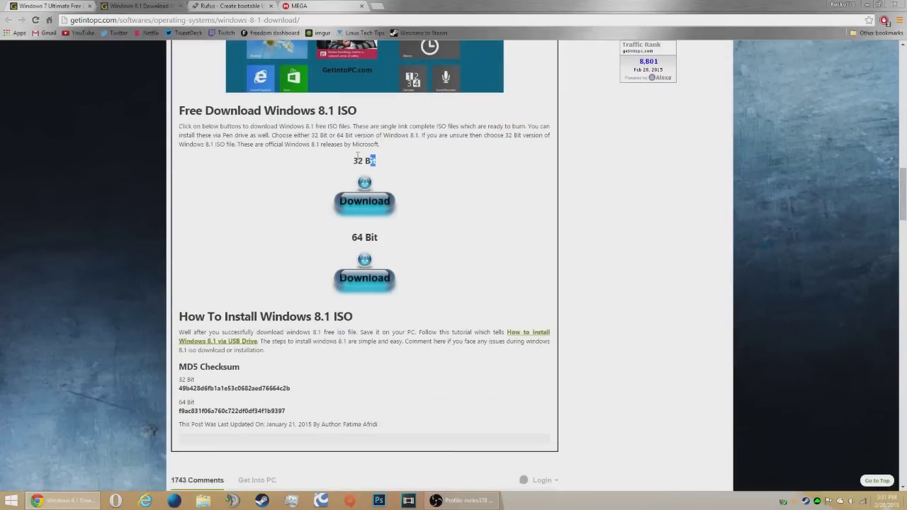
drag(373, 157, 343, 161)
drag(400, 240, 324, 232)
click(266, 178)
Step: Open Control Panel's System and Security section, locate the System entry, and close the window
click(11, 501)
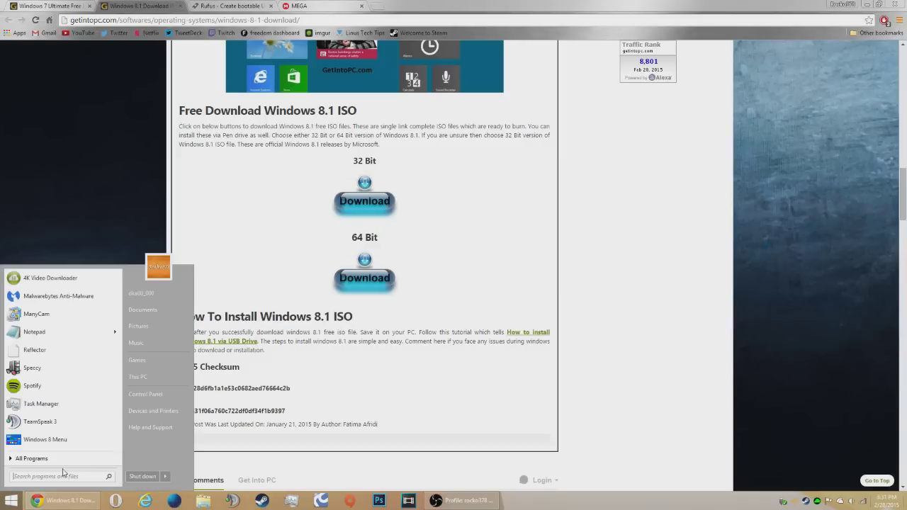
click(145, 394)
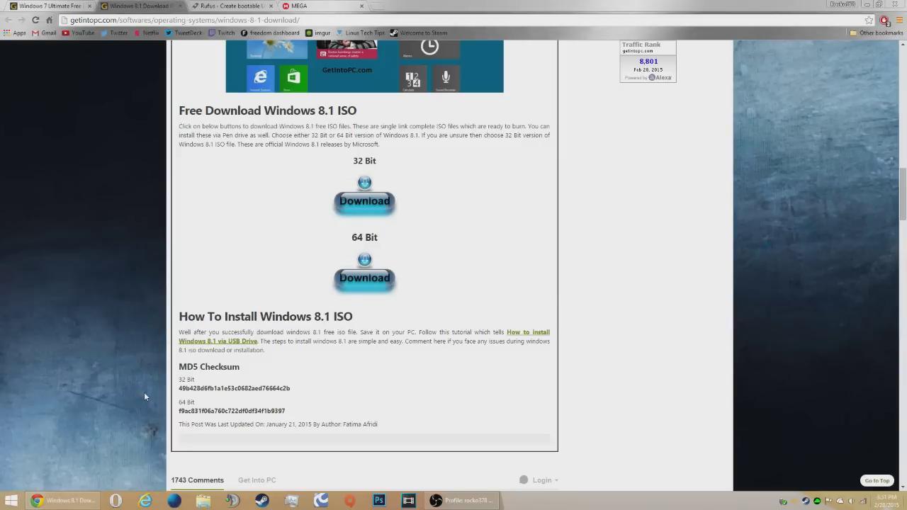
click(297, 97)
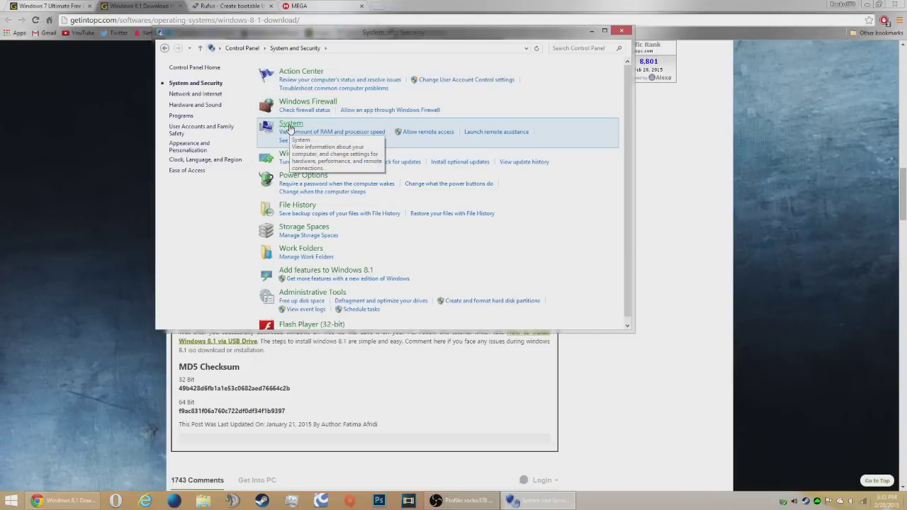
click(621, 30)
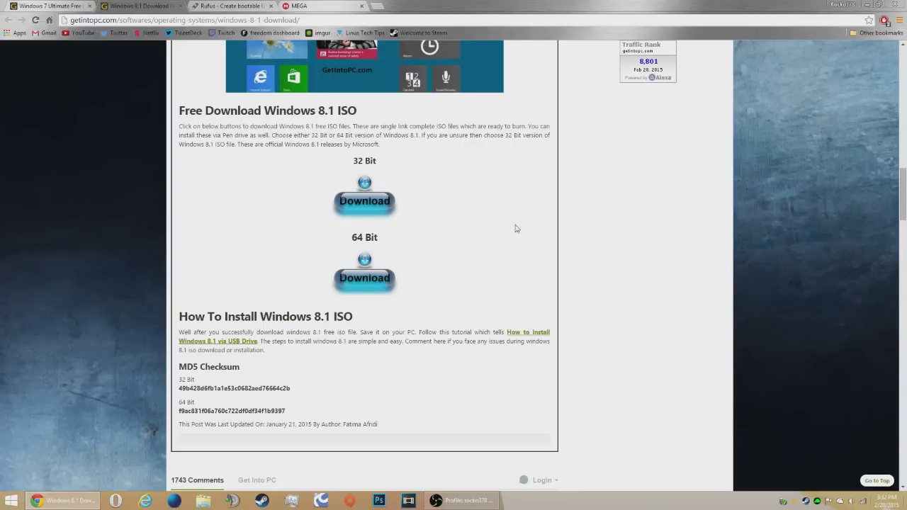
Step: Start the 64 Bit Windows 8.1 ISO download, cancel it, and close the download page
click(372, 276)
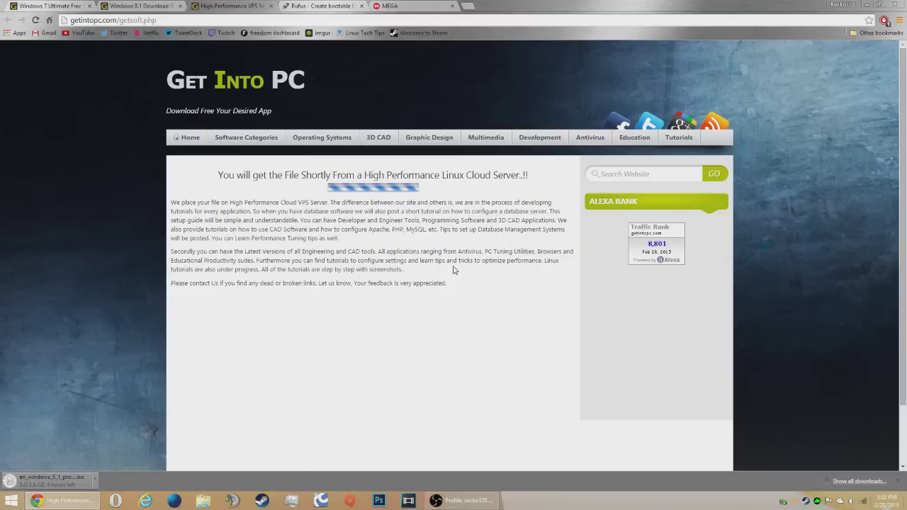
click(96, 479)
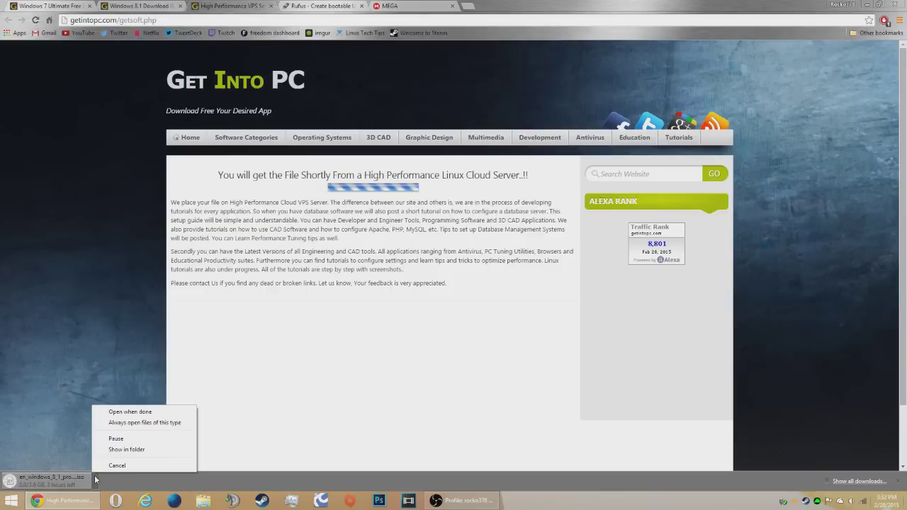
click(117, 465)
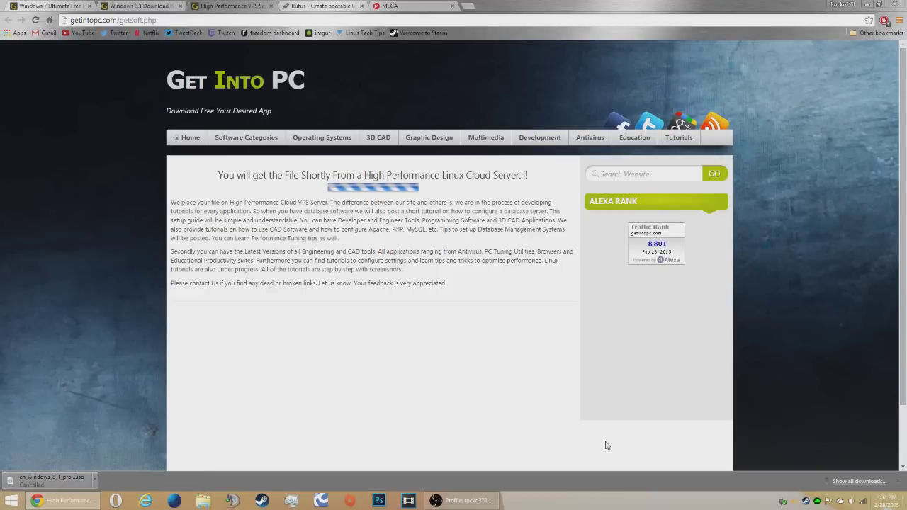
click(898, 482)
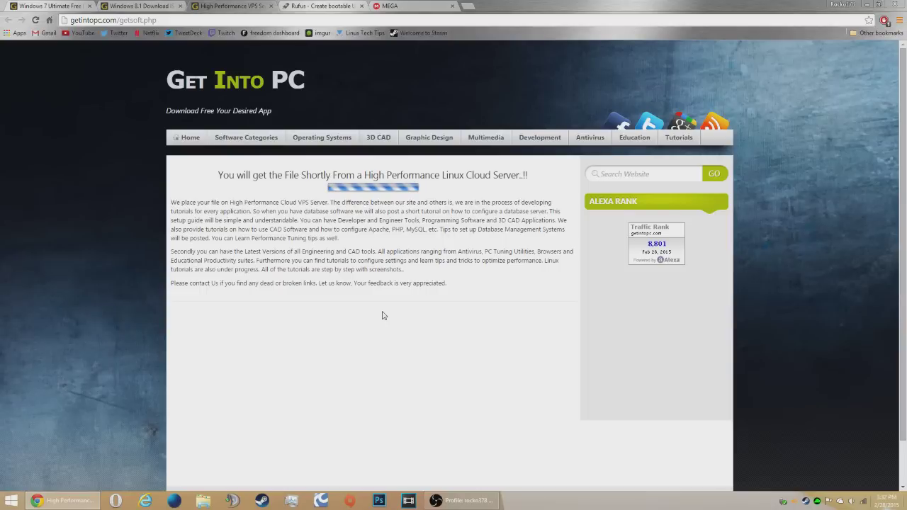
middle_click(248, 5)
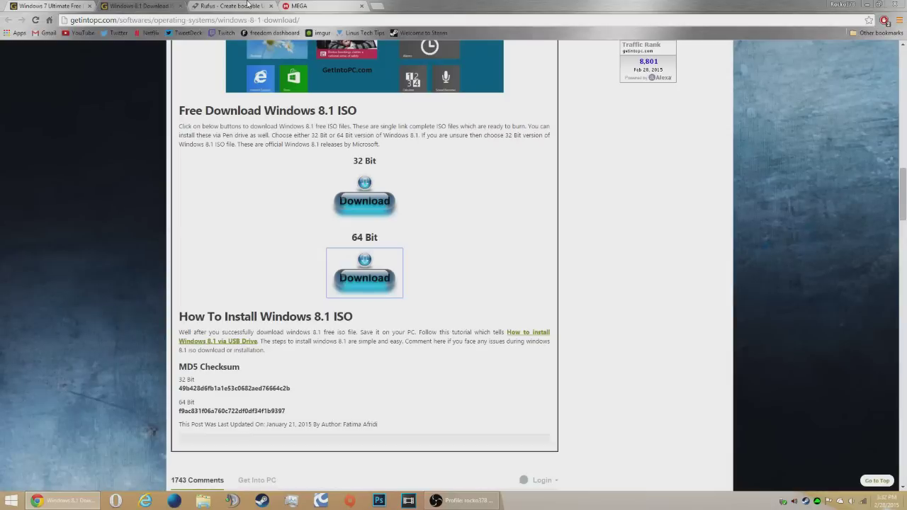
Step: Look over the Rufus website and the MEGA download page for Windows 8.1 Activator.zip
click(249, 6)
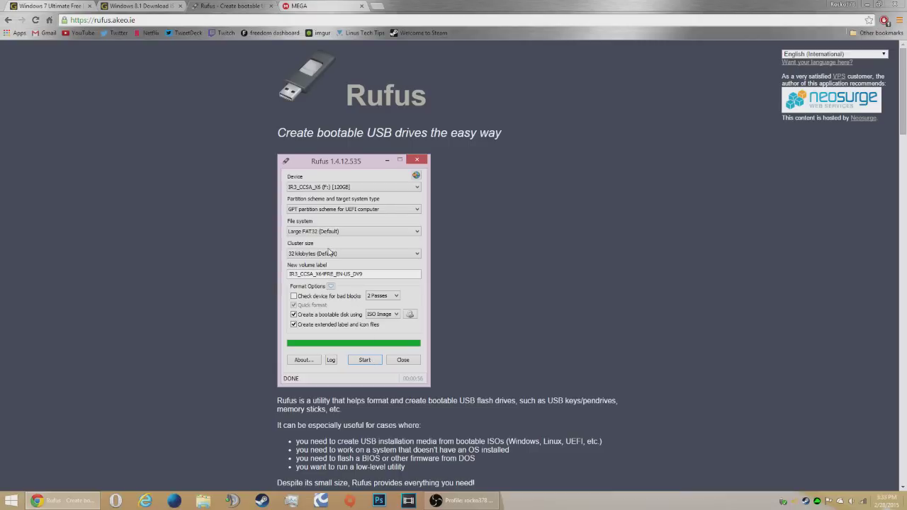
click(309, 7)
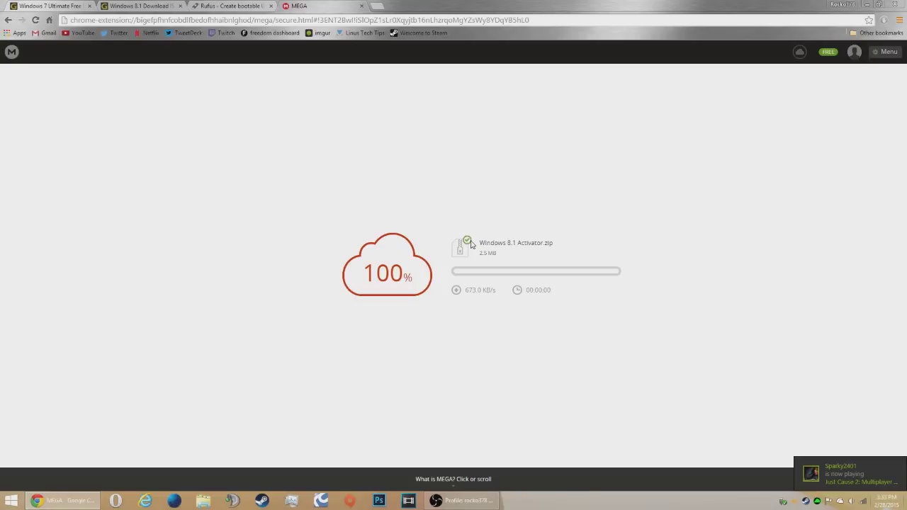
drag(480, 243, 624, 248)
click(619, 249)
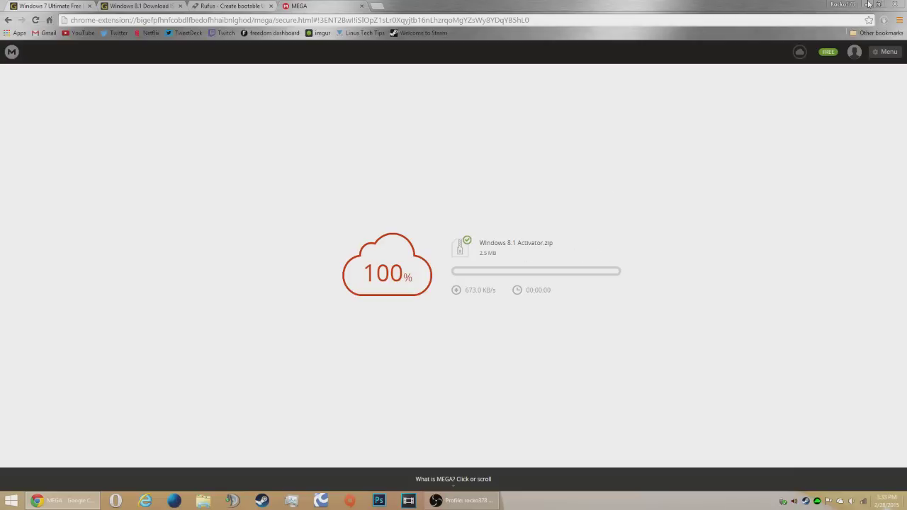
Step: Move the Windows 8.1 Pro 64Bit image, wrar501 and the Windows 8.1 Activator archive from Downloads to the desktop
click(869, 5)
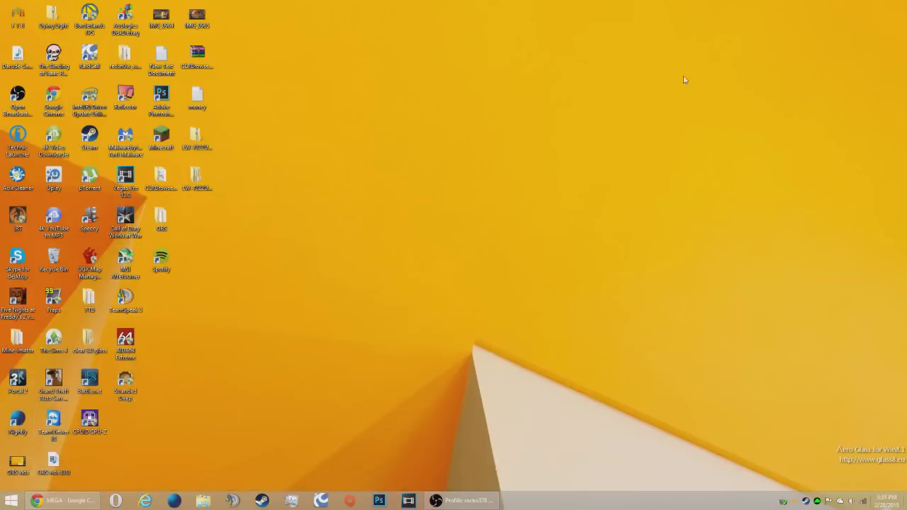
click(203, 501)
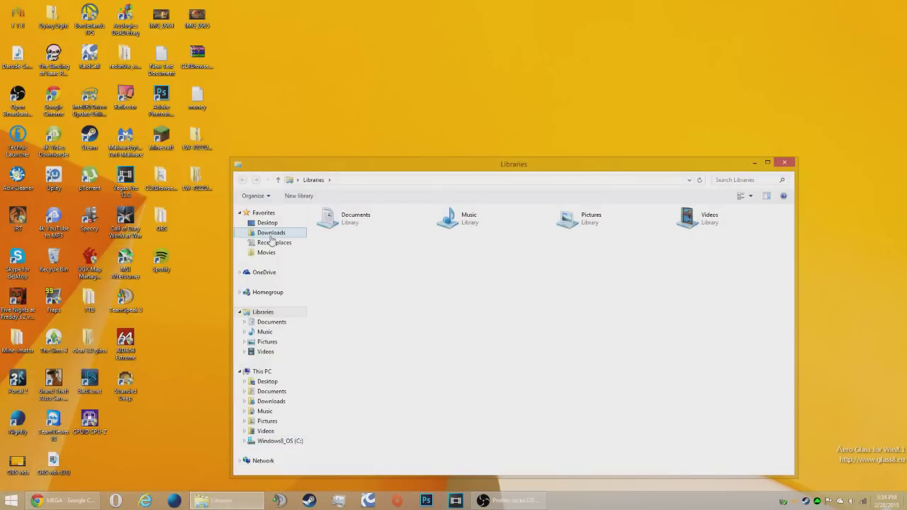
click(271, 234)
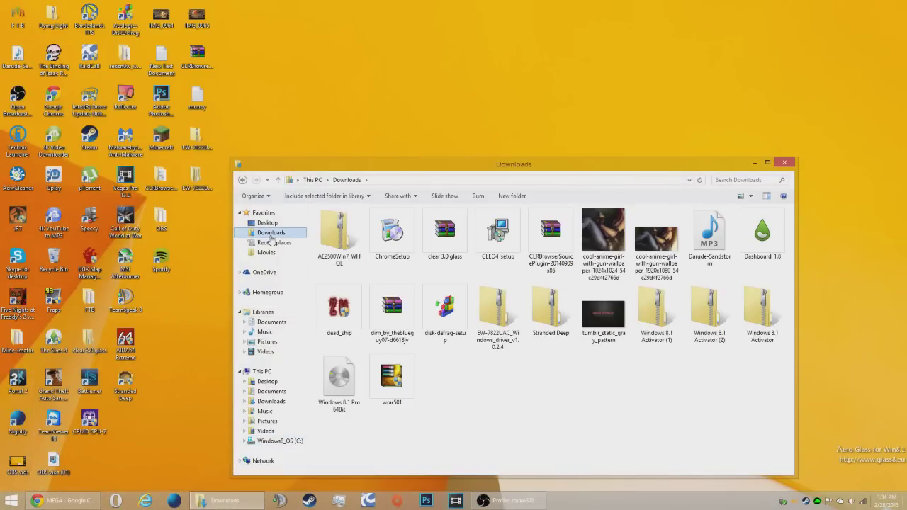
drag(338, 379, 356, 130)
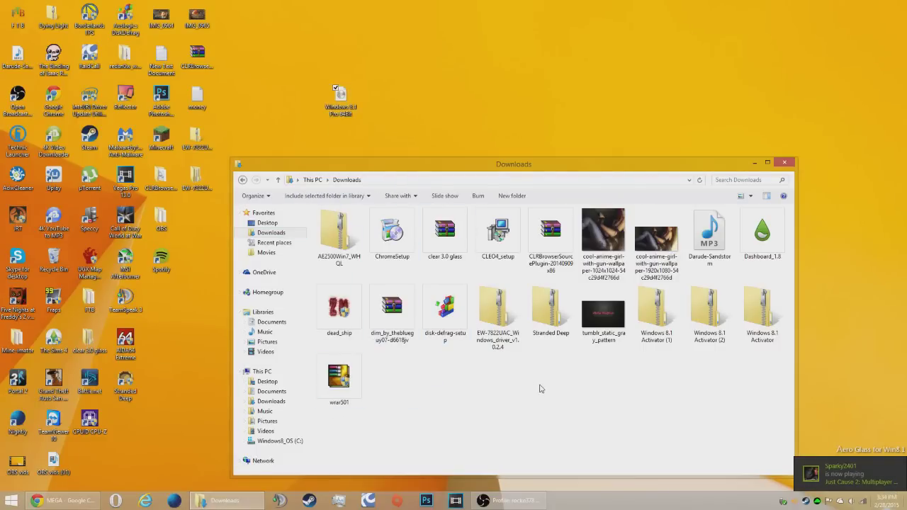
drag(761, 312, 517, 109)
drag(762, 312, 374, 99)
drag(519, 99, 414, 99)
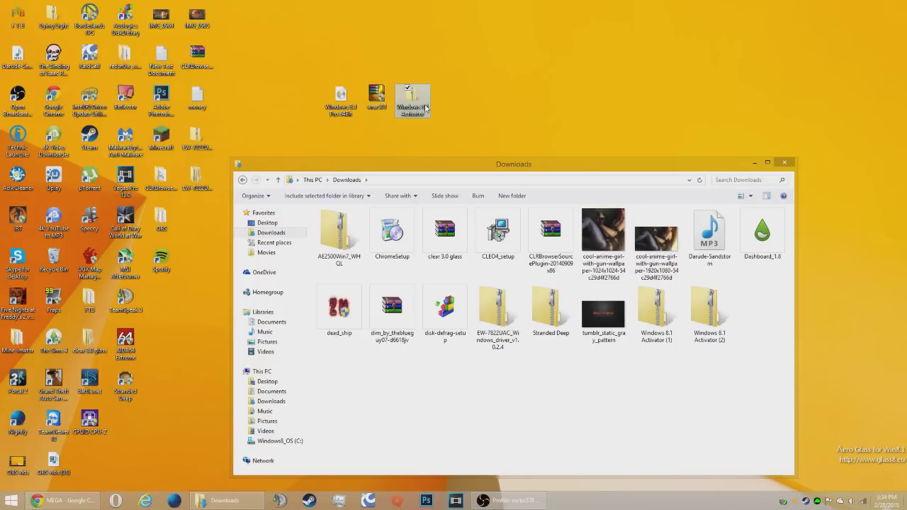
click(786, 164)
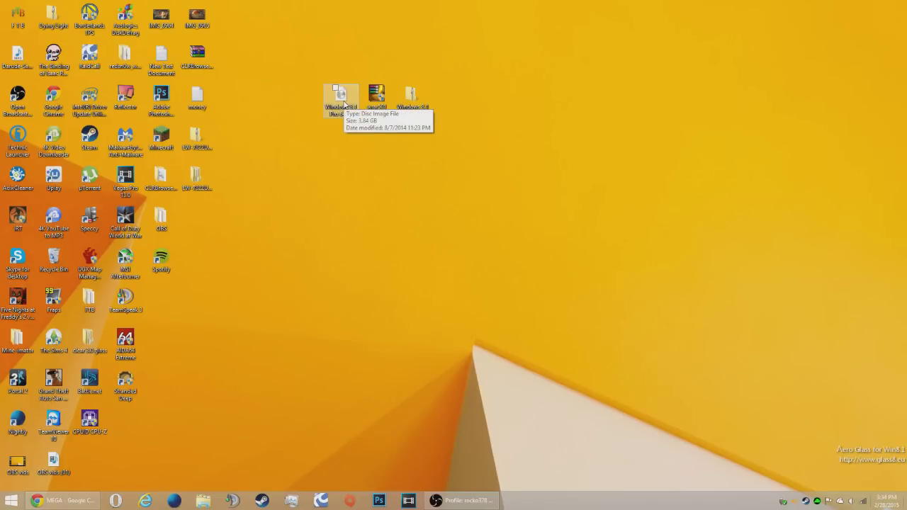
Step: Place the Windows 8.1 Pro 64Bit image at the head of the next free column of desktop icons
drag(344, 104, 245, 51)
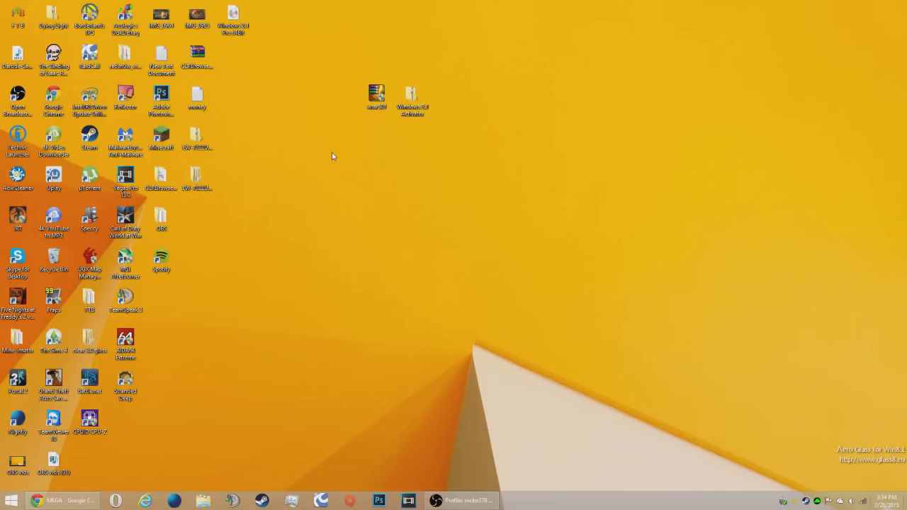
click(378, 105)
click(336, 106)
right_click(304, 147)
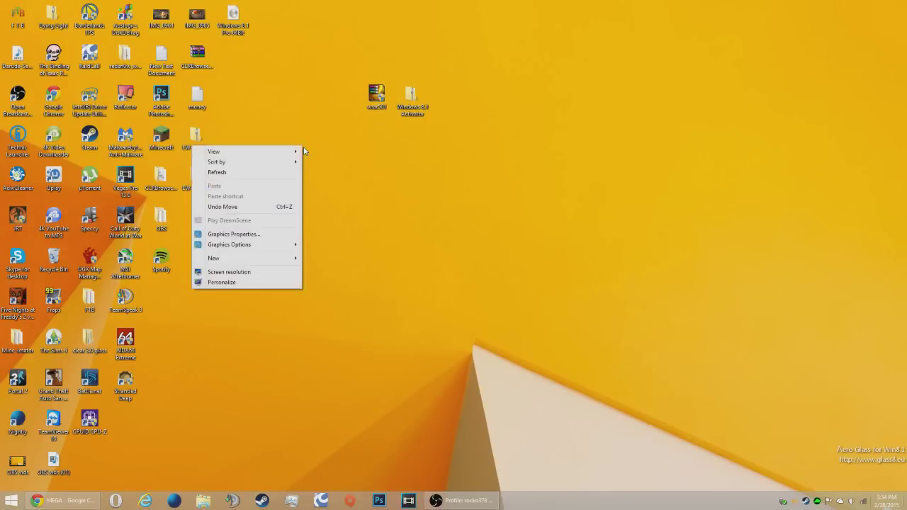
click(318, 146)
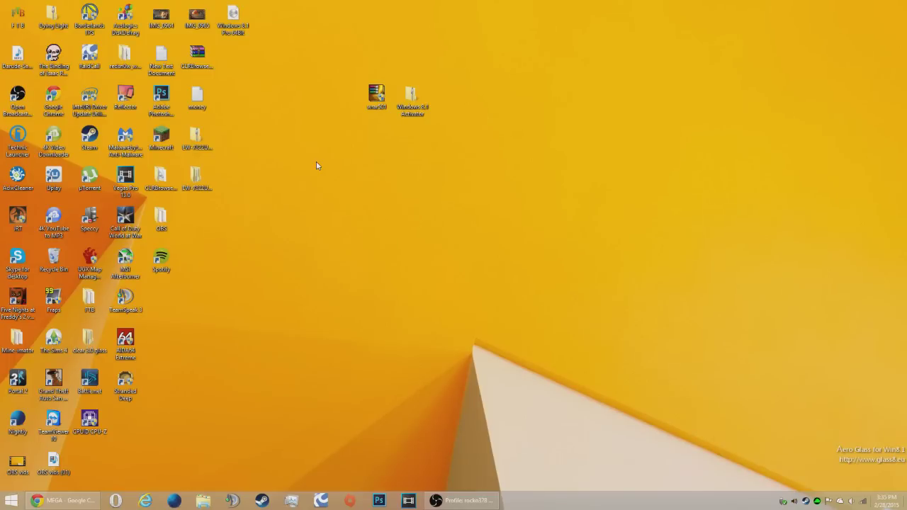
Step: Open the EMTEC (E:) USB drive and copy wrar501 and the Windows 8.1 Activator archive from the desktop to it
key(super+e)
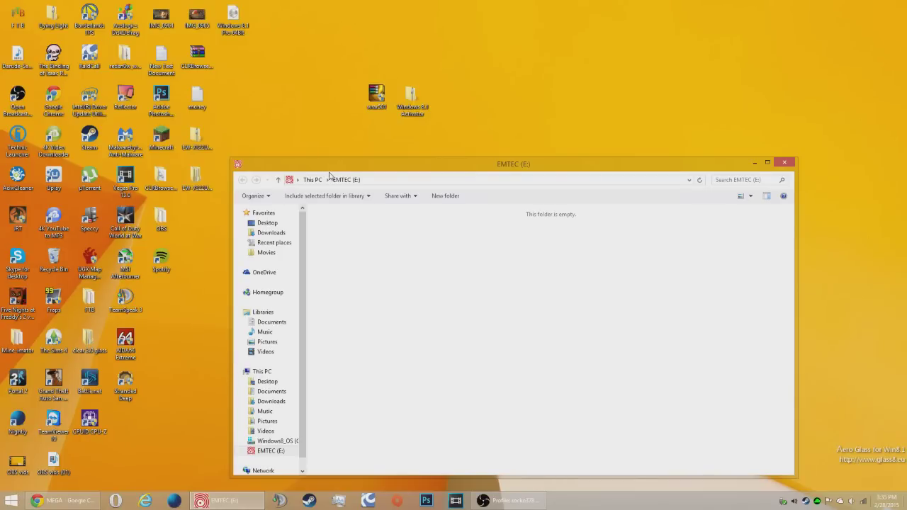
drag(329, 175, 297, 145)
drag(320, 101, 385, 226)
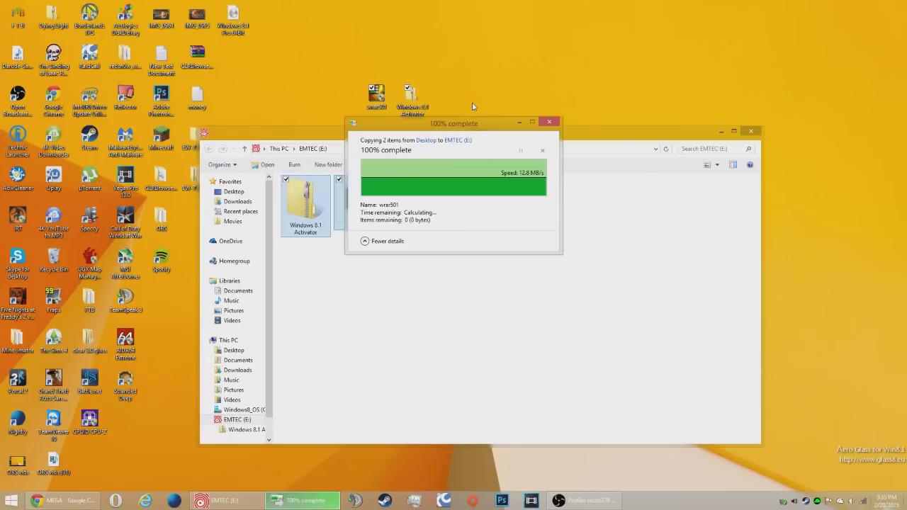
click(481, 206)
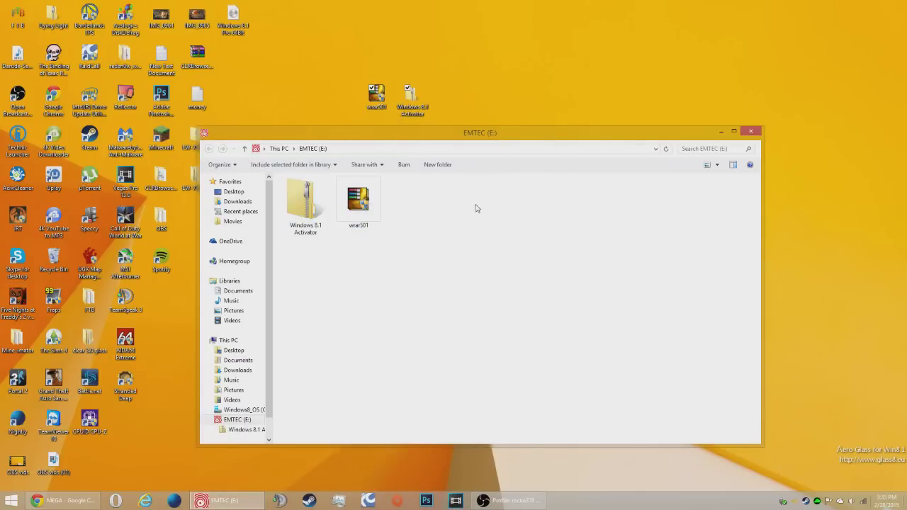
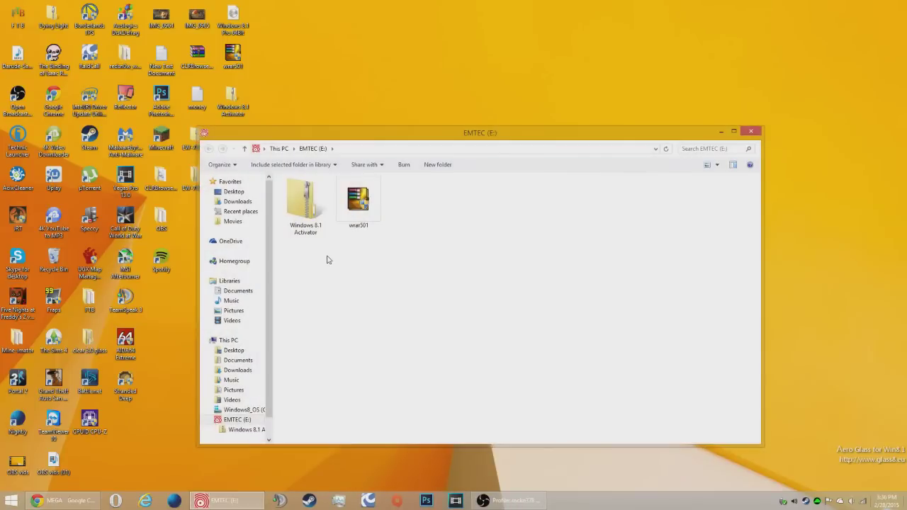
Step: Launch the wrar501 installer from the EMTEC (E:) drive, allow it to make changes, and look over its license agreement
double_click(359, 217)
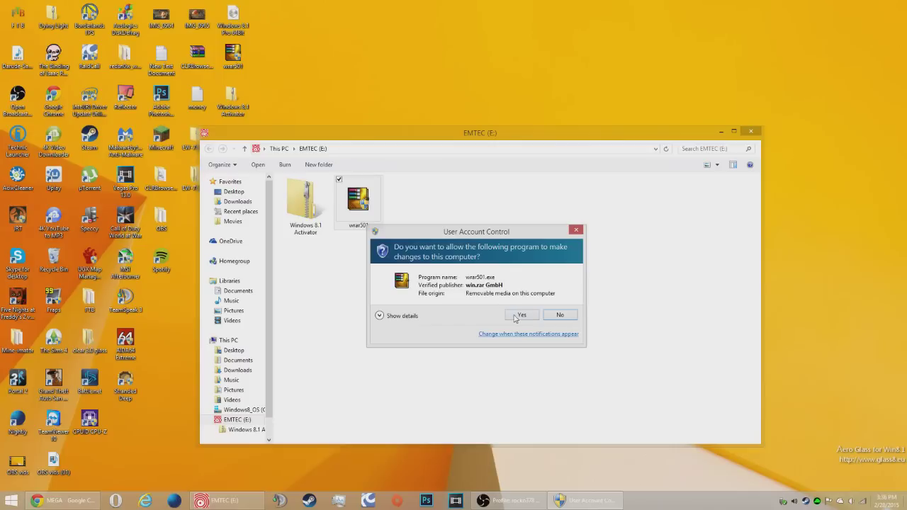
click(516, 316)
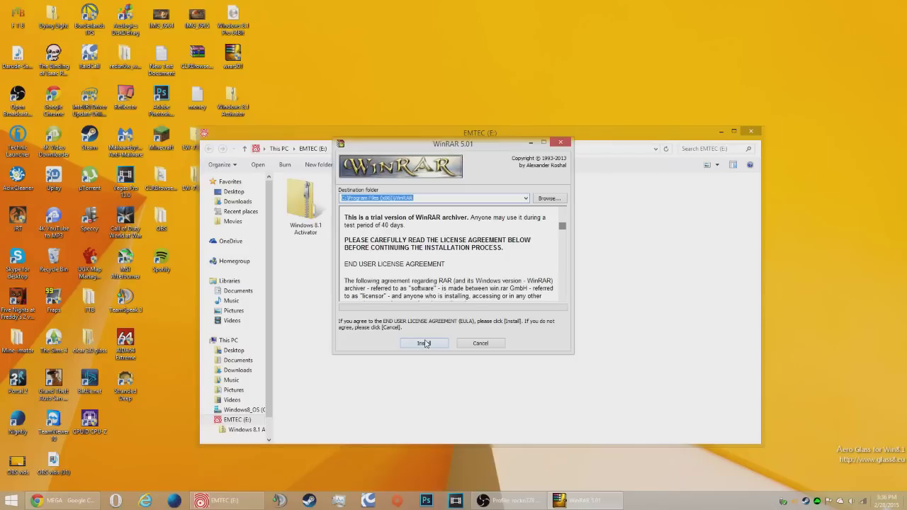
drag(460, 218, 440, 289)
click(472, 268)
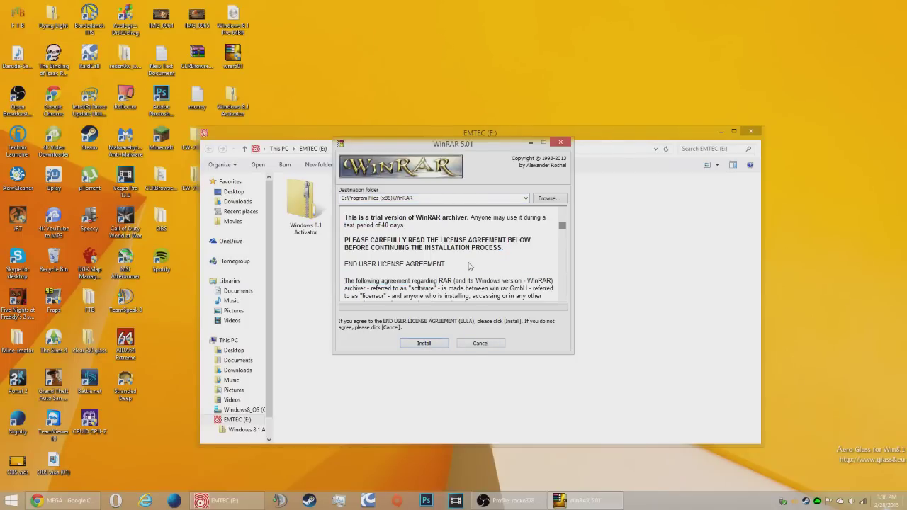
Step: Cancel the WinRAR installation and copy the Windows 8.1 Activator archive from the USB drive to the desktop, replacing the existing file
click(479, 346)
click(305, 205)
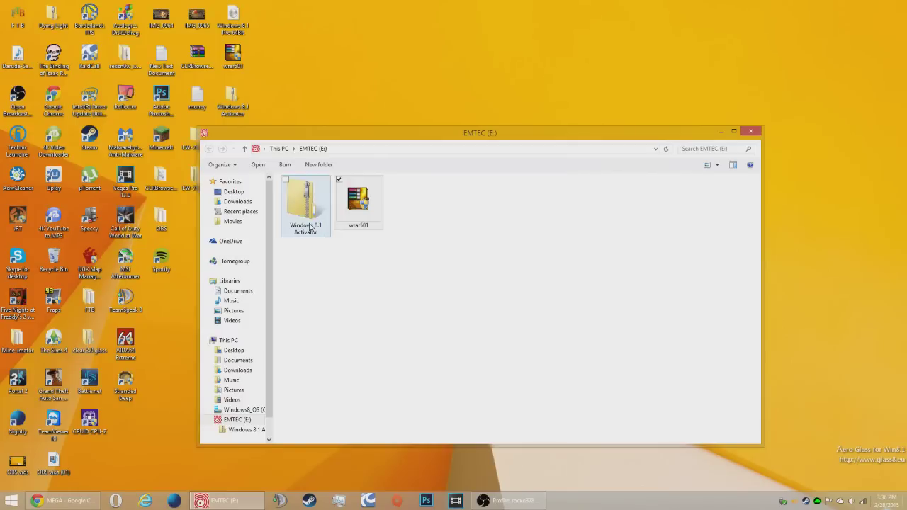
click(378, 106)
key(ctrl+v)
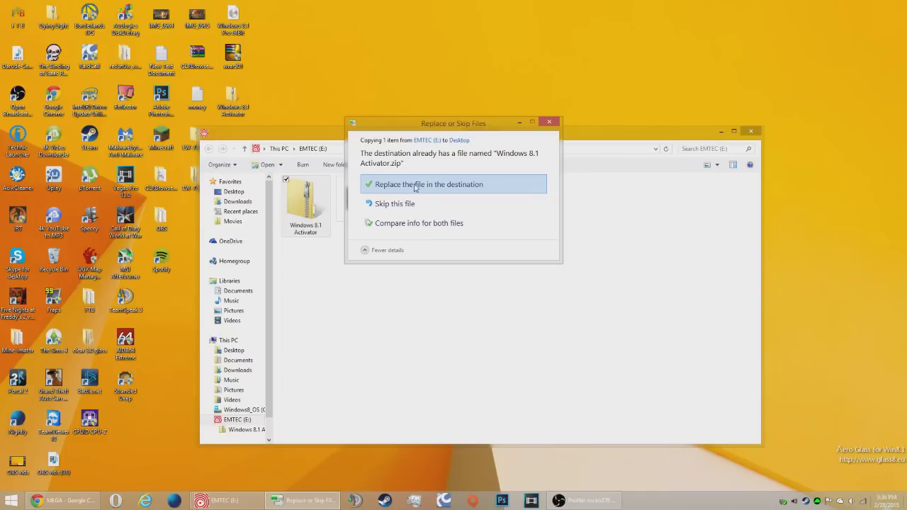
click(442, 186)
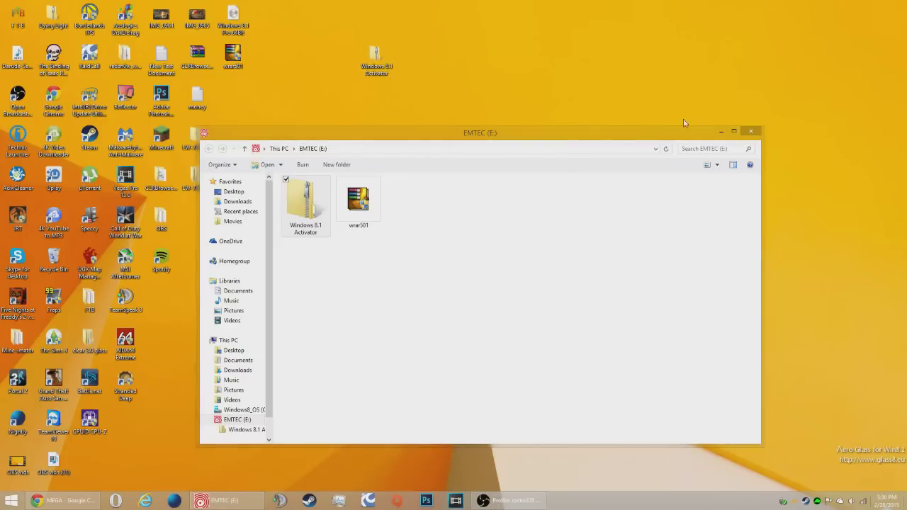
click(750, 132)
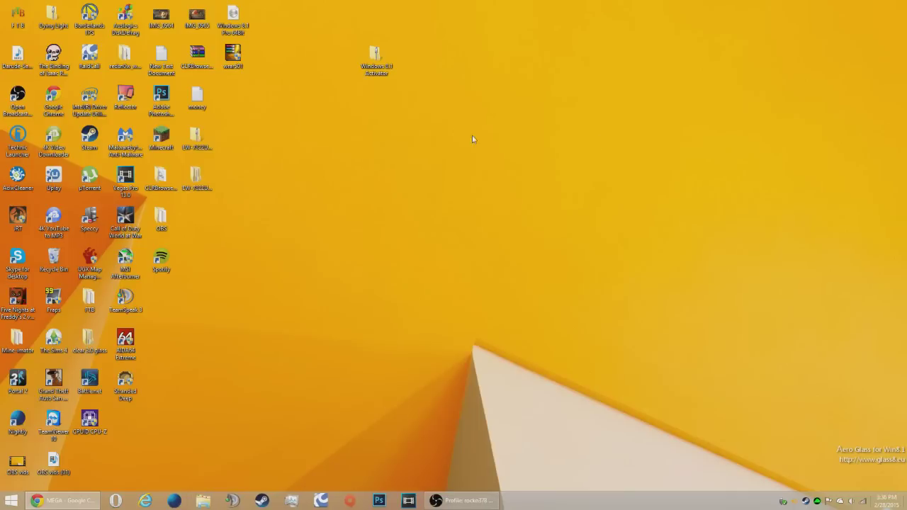
Step: Extract the desktop's Windows 8.1 Activator archive into its own folder and place that folder in the middle of the desktop
double_click(379, 67)
right_click(379, 67)
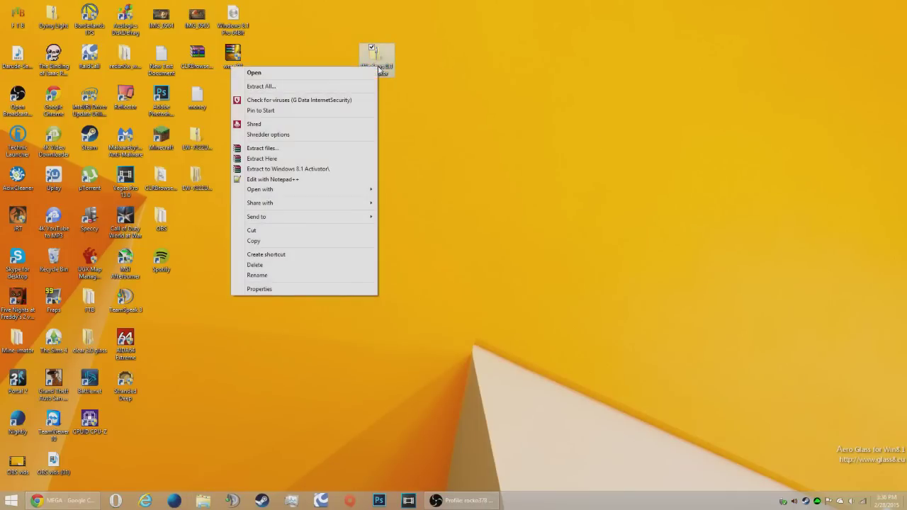
click(276, 170)
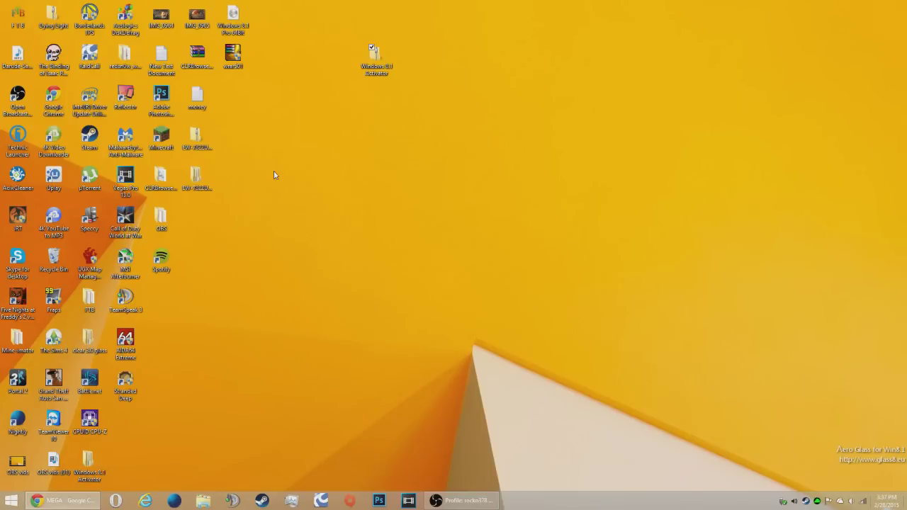
drag(88, 462, 410, 271)
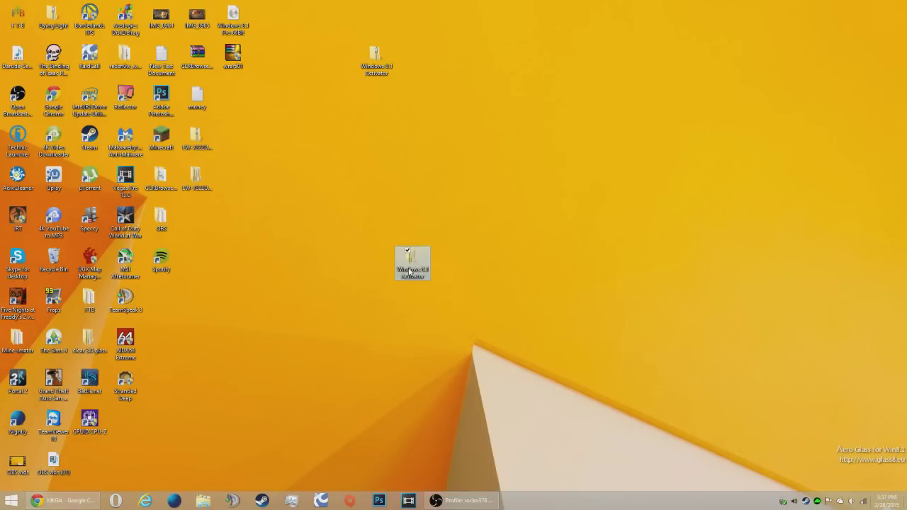
click(449, 357)
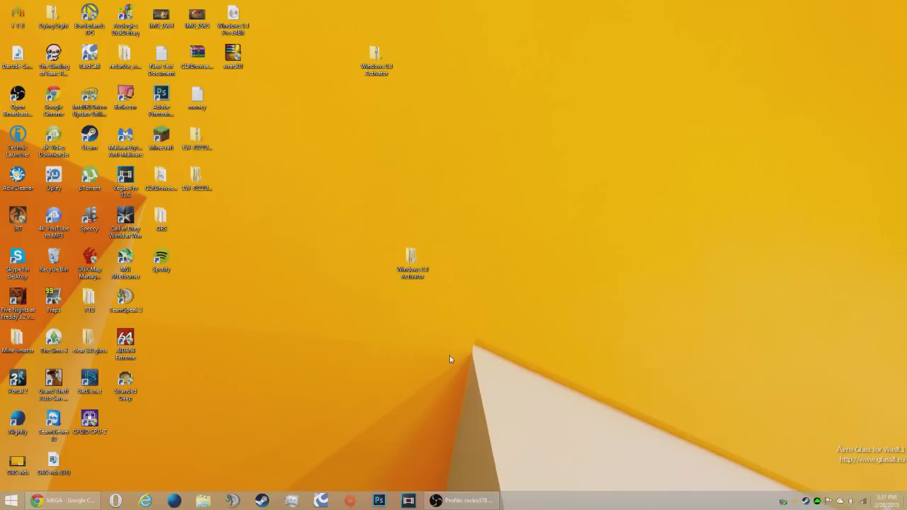
Step: Look through the nested folder inside the extracted Windows 8.1 Activator folder and view the actions available for Auto (Run as Admin)
drag(808, 411, 792, 438)
double_click(413, 264)
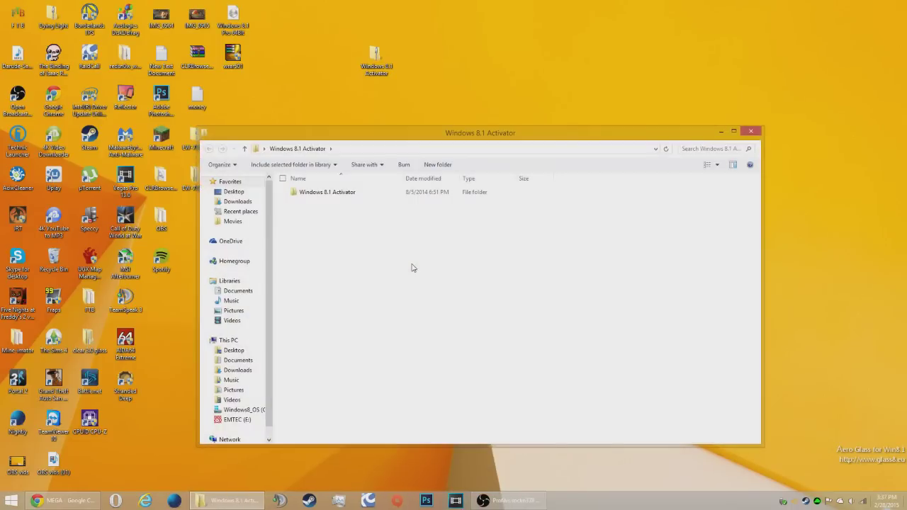
double_click(353, 196)
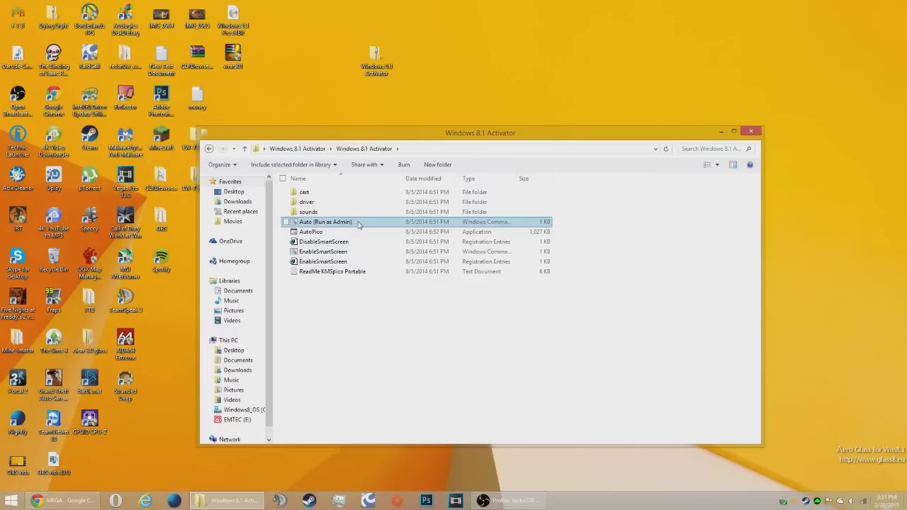
right_click(357, 225)
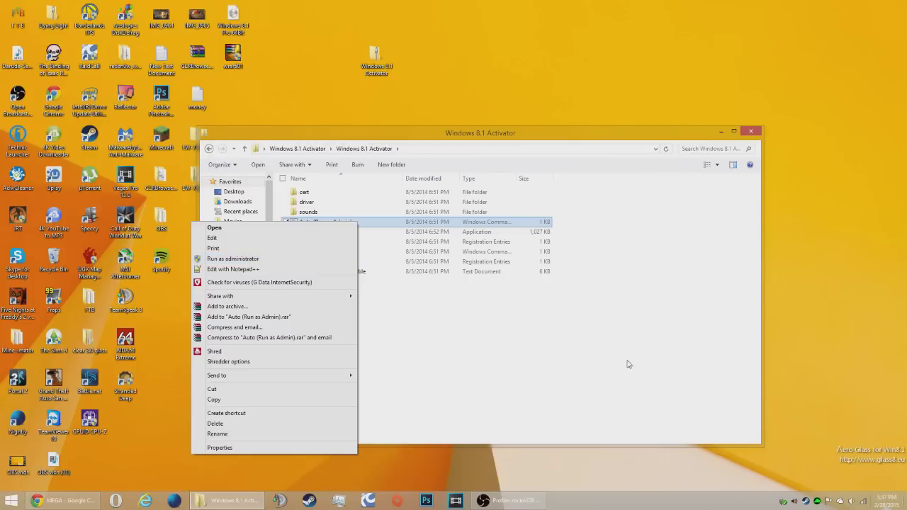
click(691, 202)
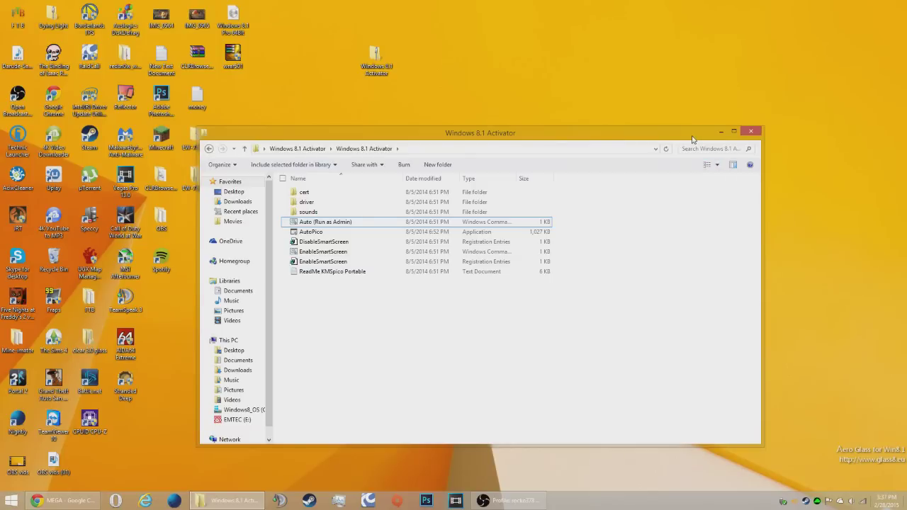
click(753, 131)
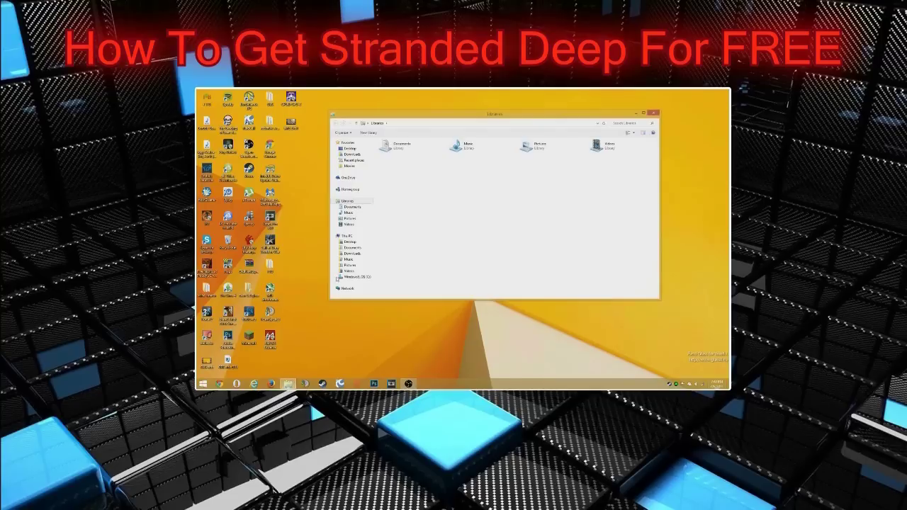
Step: Find the Stranded Deep item in the Downloads folder and move it to an empty area of the desktop
click(353, 154)
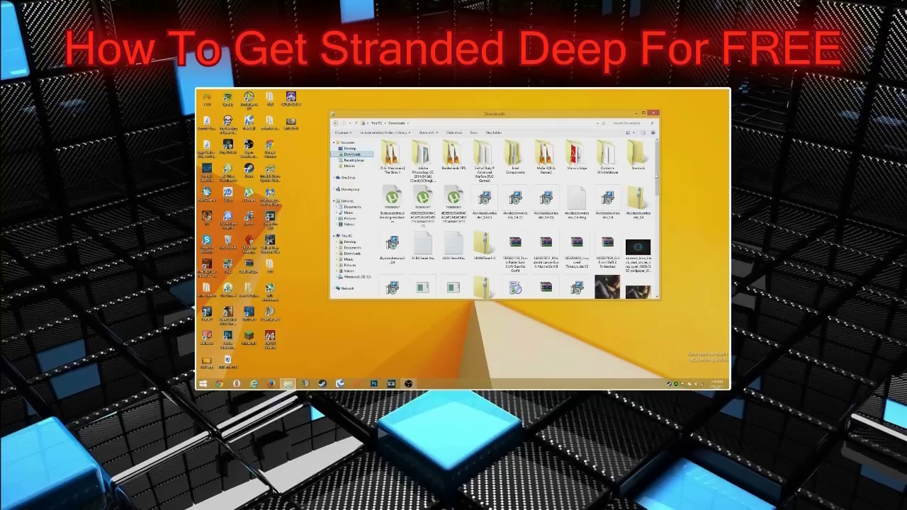
scroll(638, 206, down, 3)
scroll(659, 184, up, 3)
scroll(616, 213, down, 10)
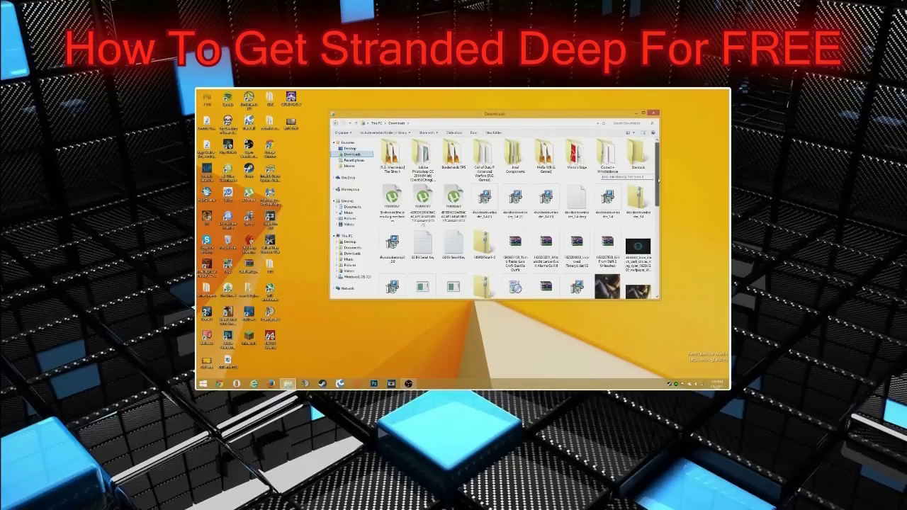
drag(427, 283, 457, 167)
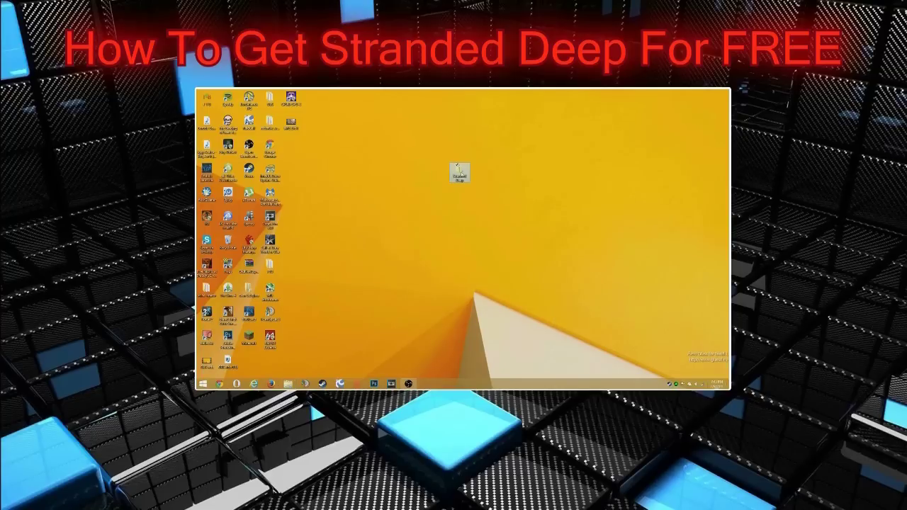